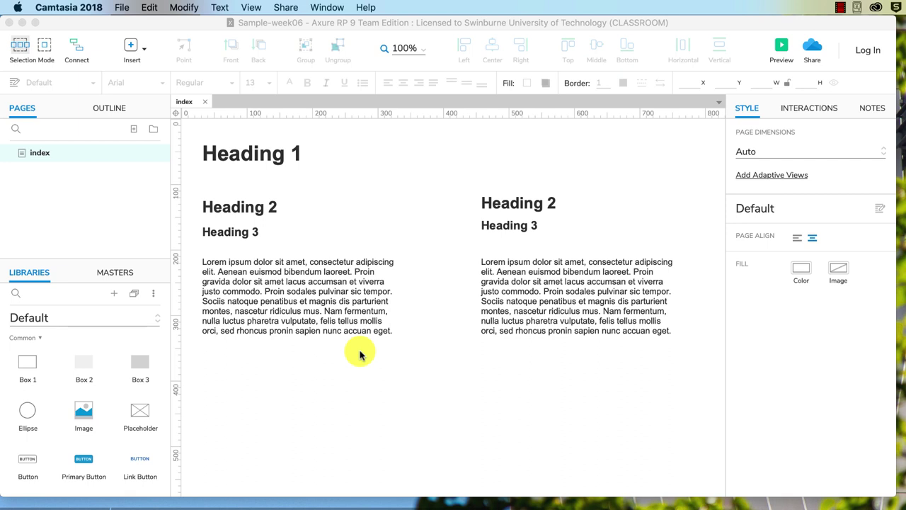
- Set the left Lorem ipsum paragraph to Merriweather and update the Paragraph style to match
click(269, 300)
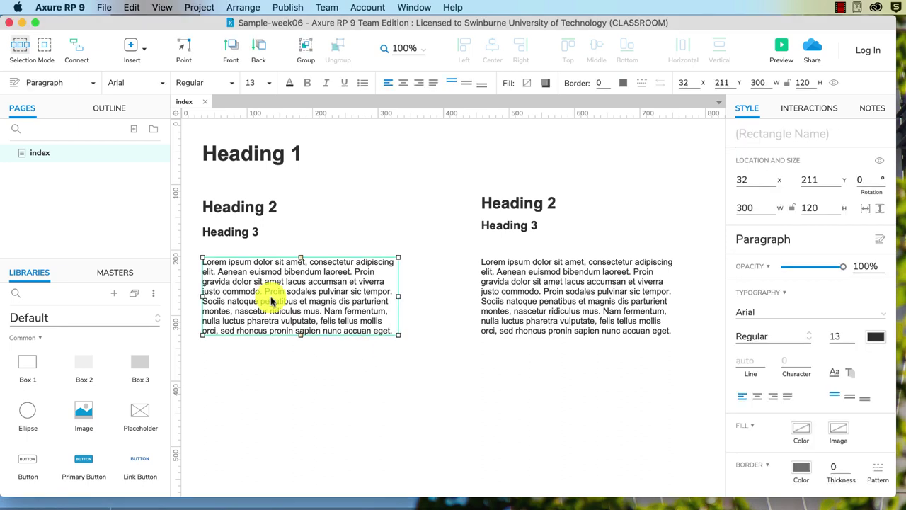
click(885, 316)
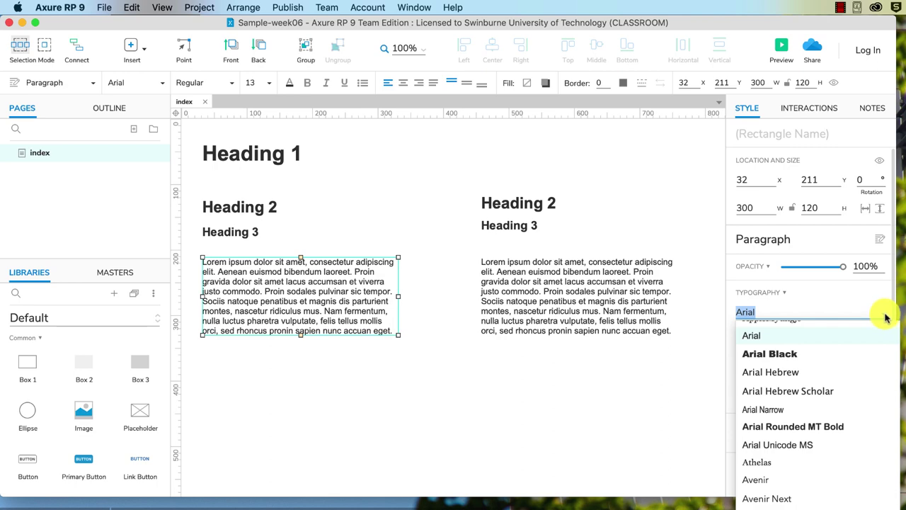
scroll(856, 415, down, 10)
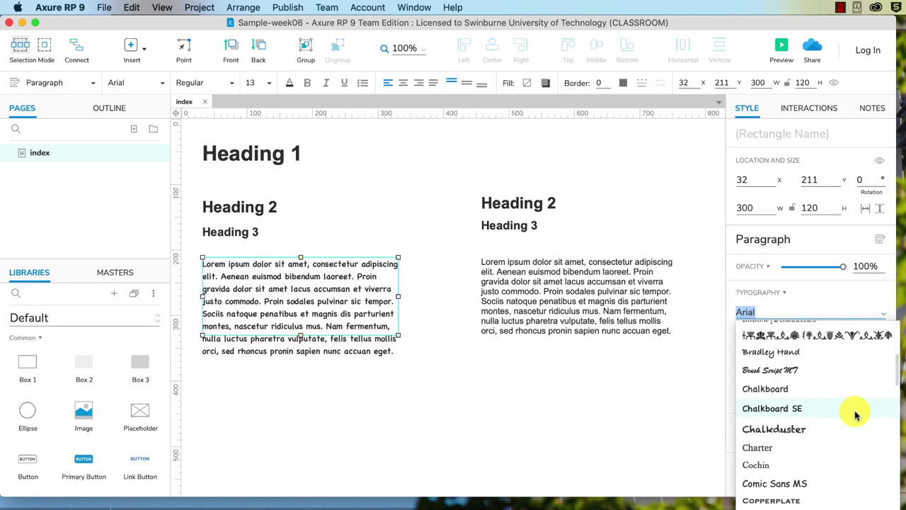
scroll(857, 414, down, 15)
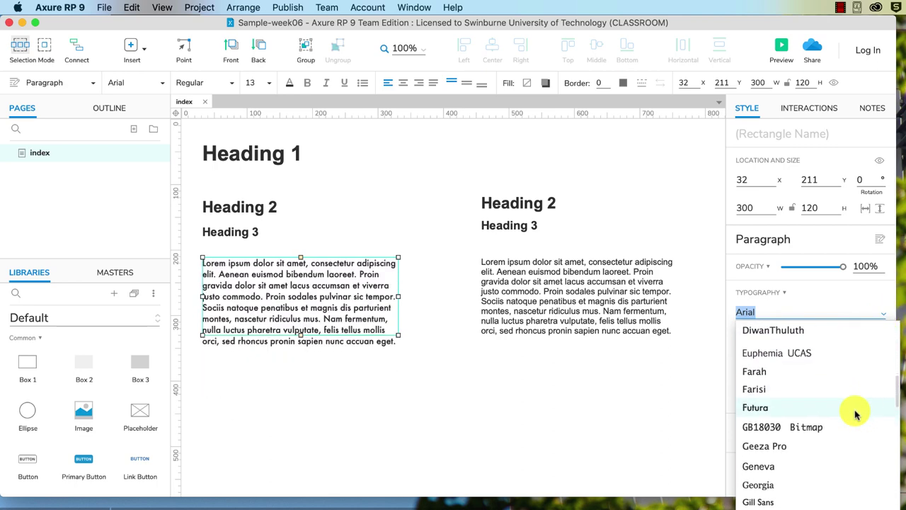
scroll(856, 415, down, 5)
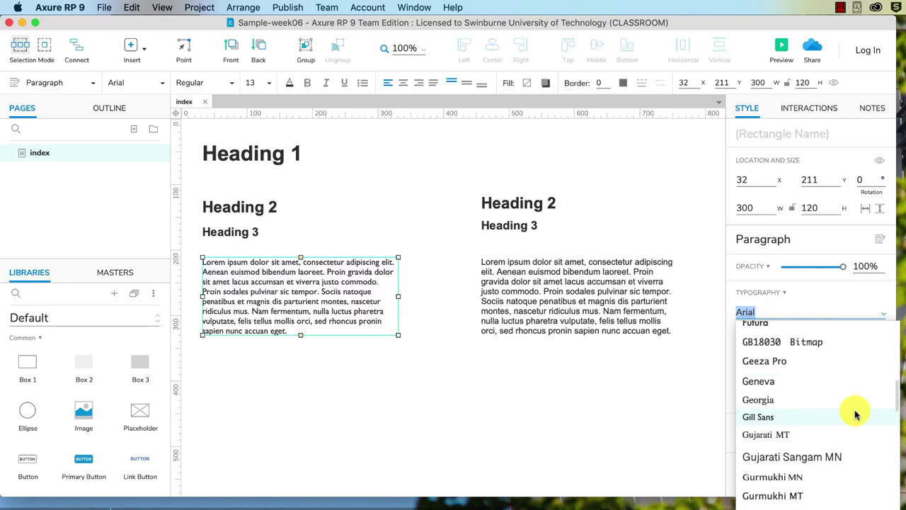
scroll(856, 414, down, 12)
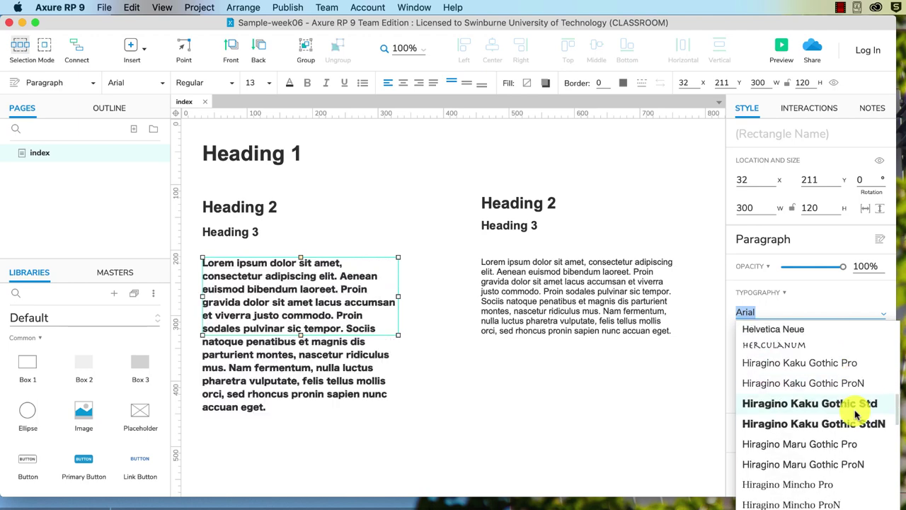
scroll(856, 415, down, 8)
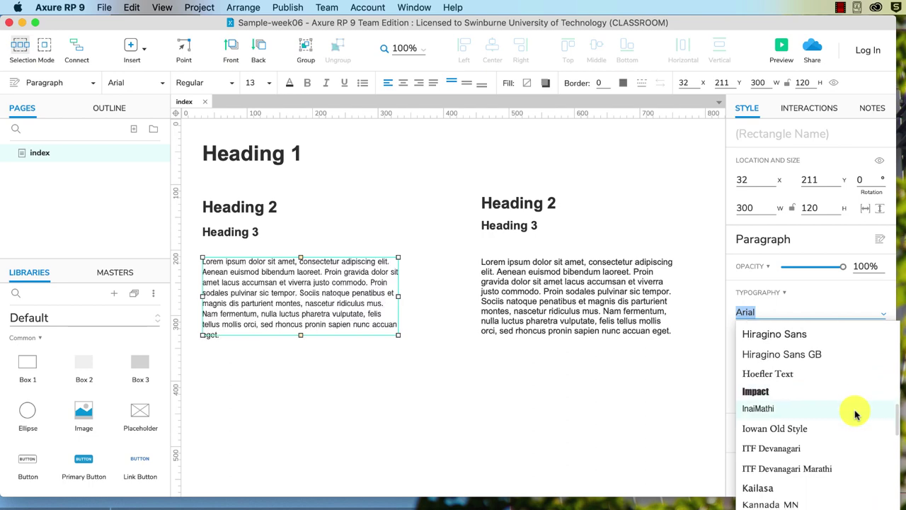
scroll(855, 415, down, 8)
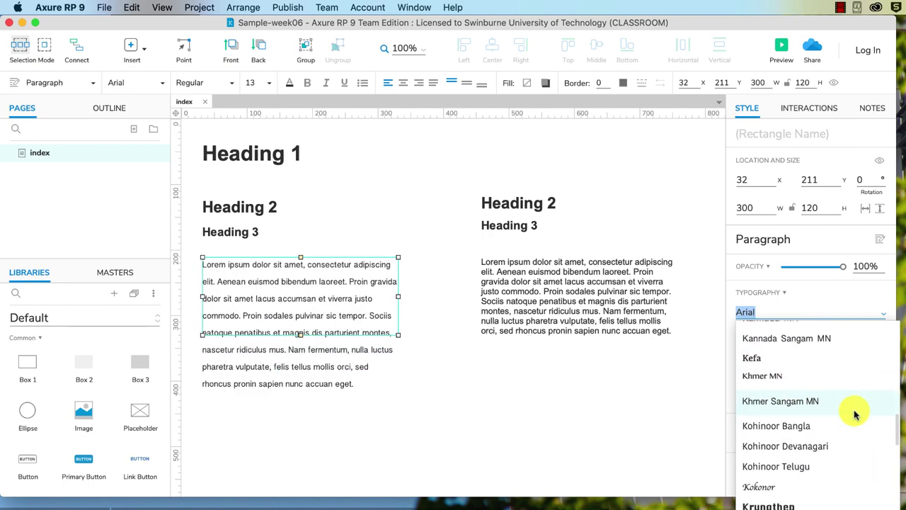
scroll(855, 415, down, 5)
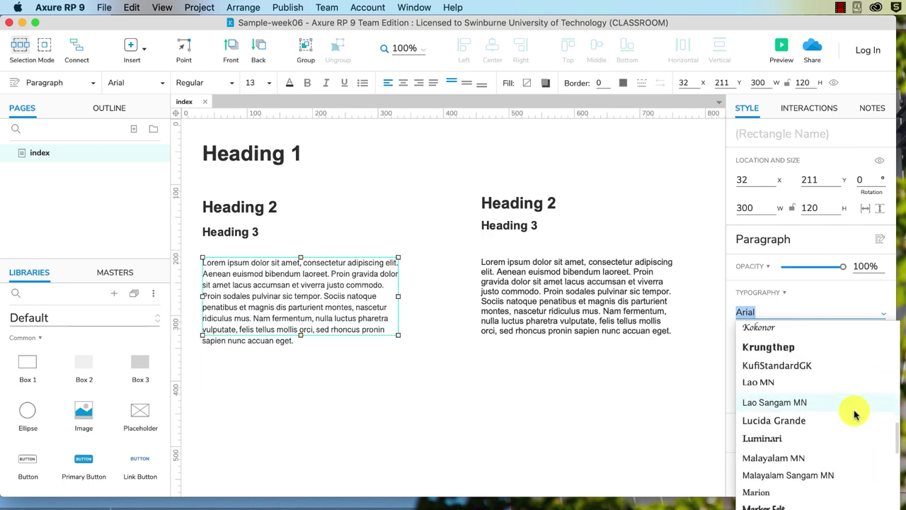
scroll(855, 415, down, 5)
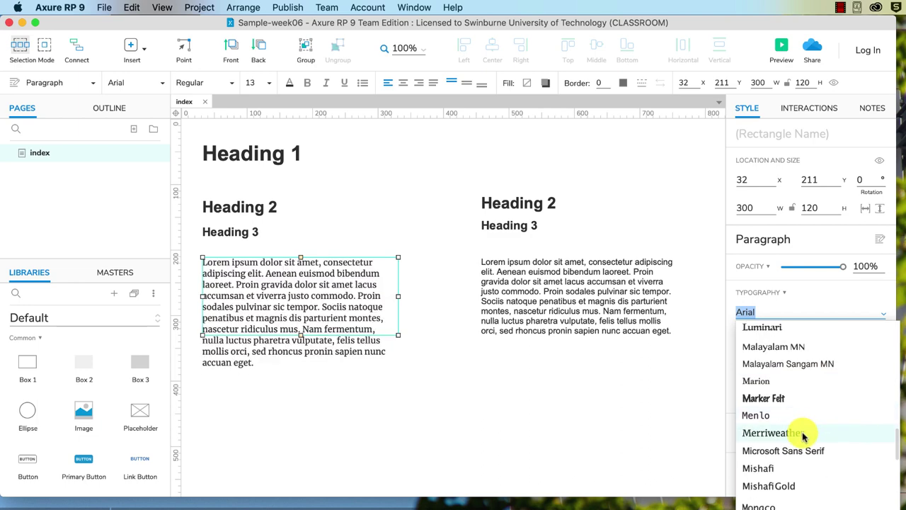
click(803, 433)
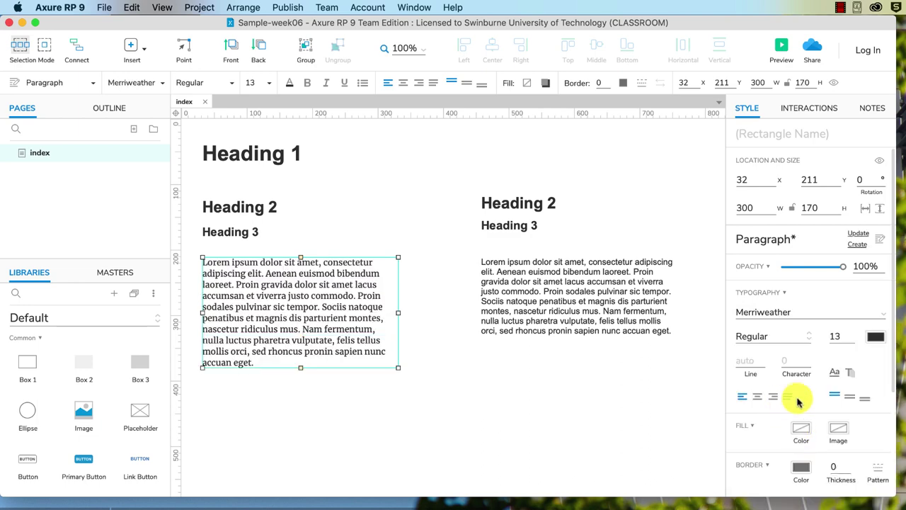
click(855, 238)
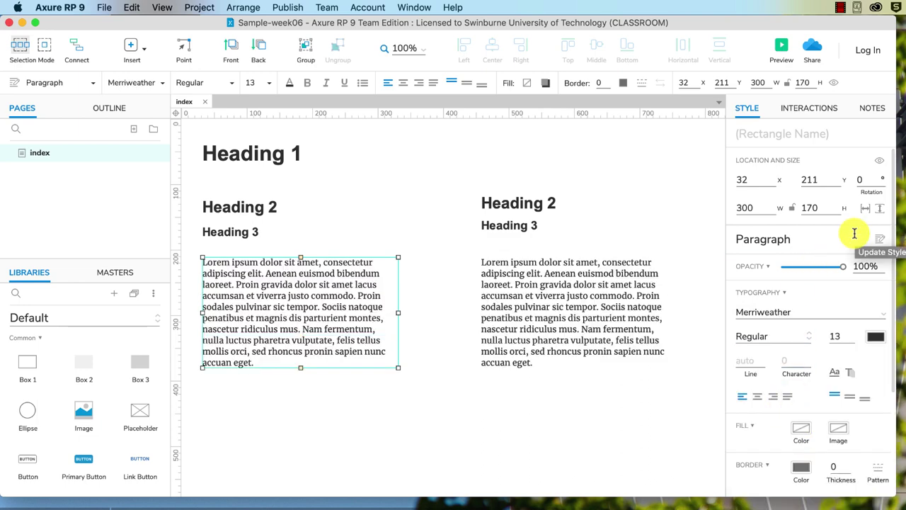
click(260, 153)
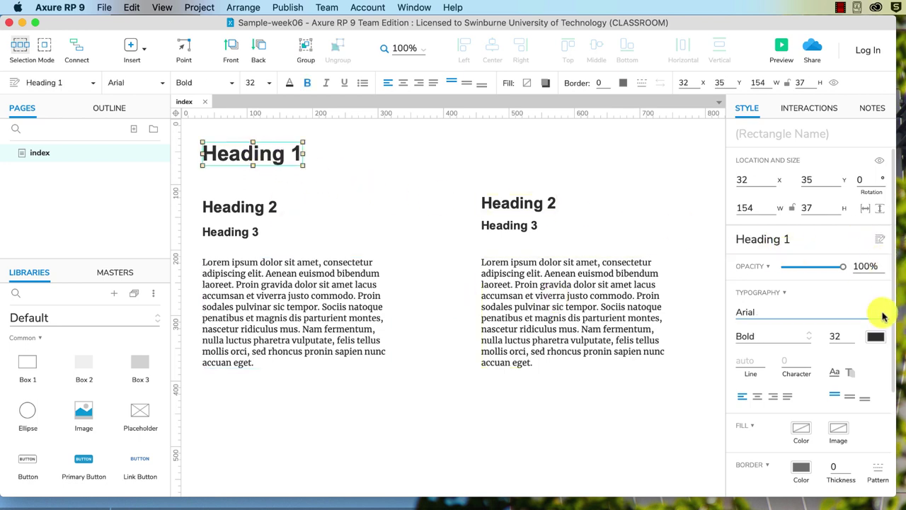
- Apply Merriweather to Heading 1 and update its style, giving Merriweather Bold 32
click(883, 315)
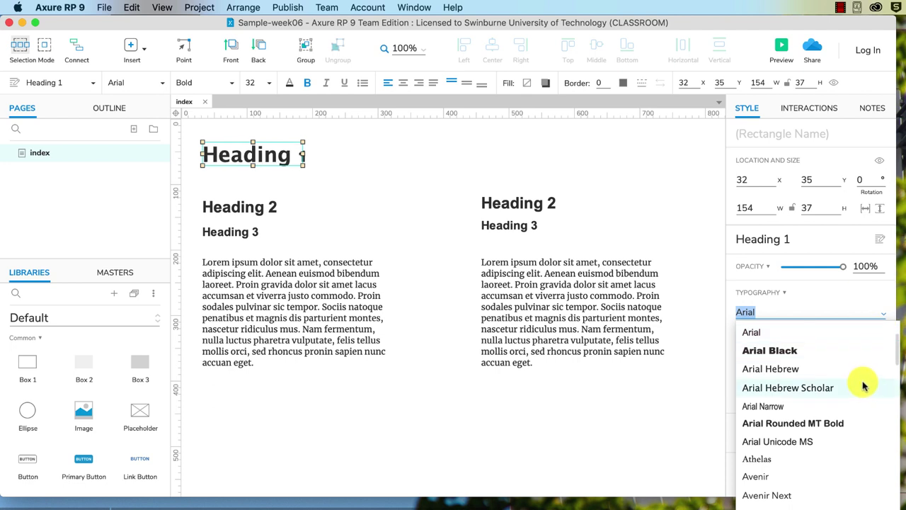
scroll(856, 390, down, 3)
scroll(855, 392, down, 10)
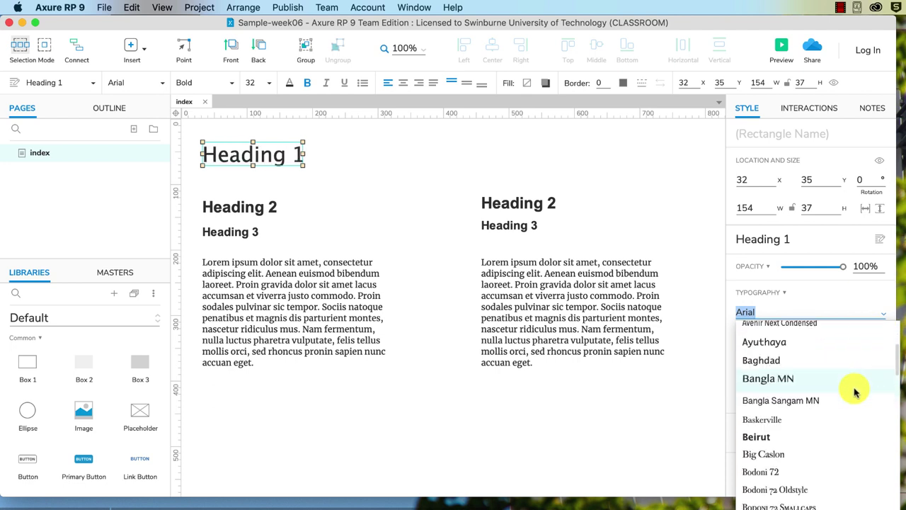
scroll(855, 392, down, 10)
scroll(855, 391, down, 12)
scroll(853, 393, down, 12)
scroll(848, 393, down, 5)
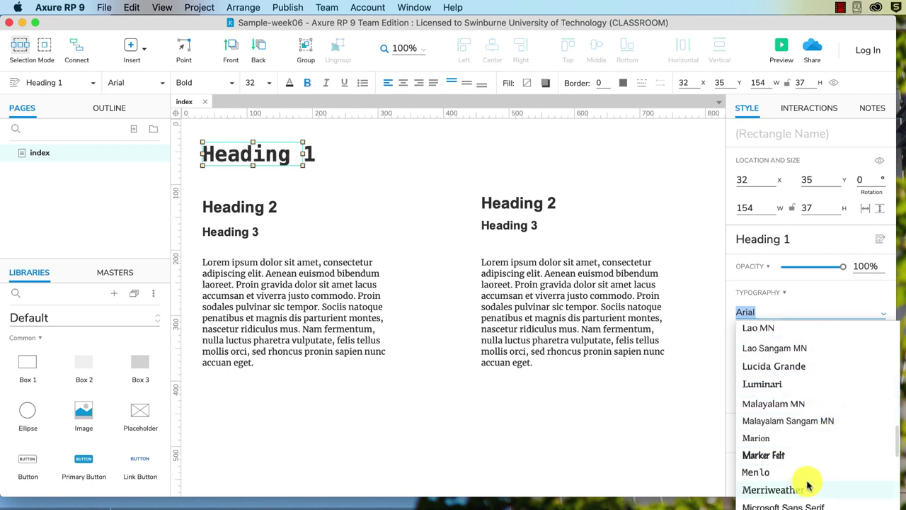
click(805, 487)
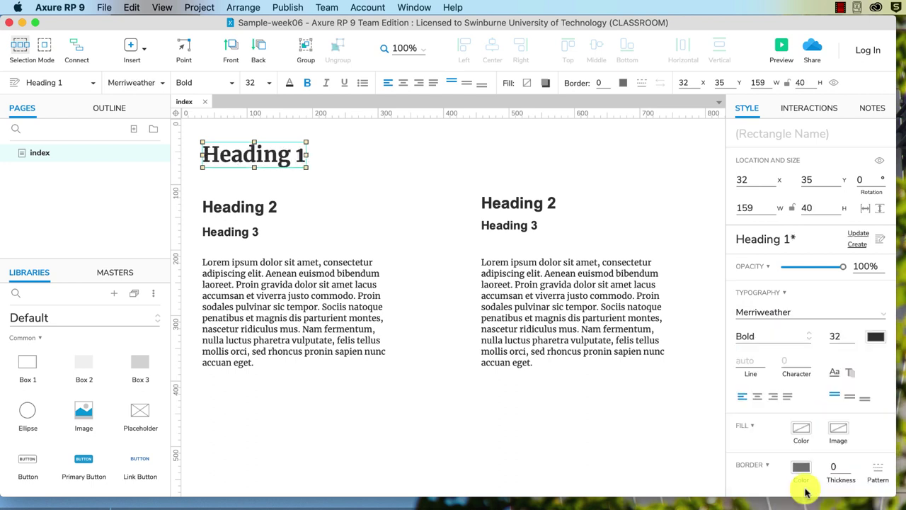
click(855, 232)
click(256, 205)
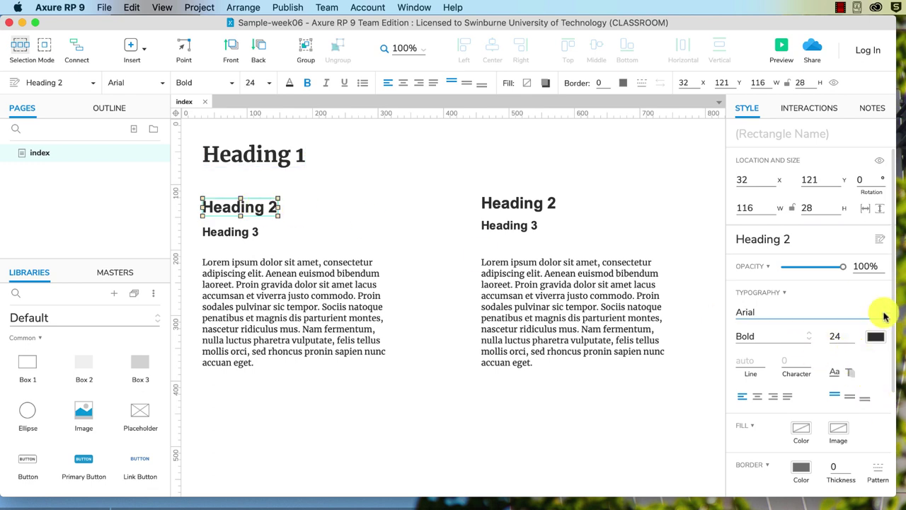
- Set the selected Heading 2 to Merriweather and update the Heading 2 style
click(883, 313)
scroll(842, 395, down, 5)
scroll(838, 396, down, 15)
scroll(835, 402, down, 12)
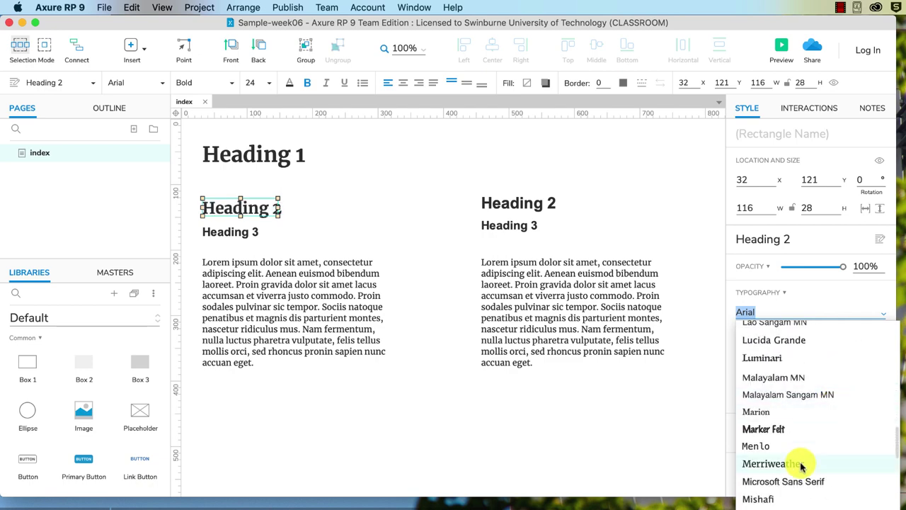
click(799, 464)
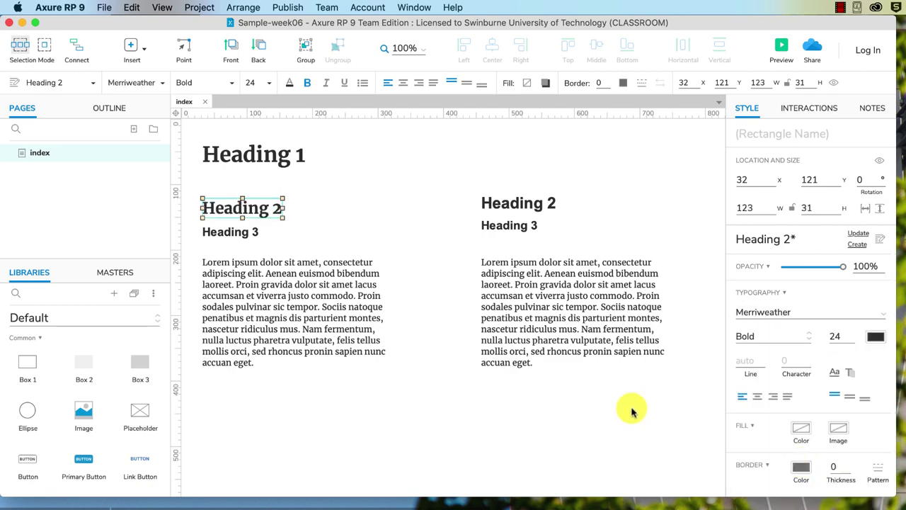
click(859, 236)
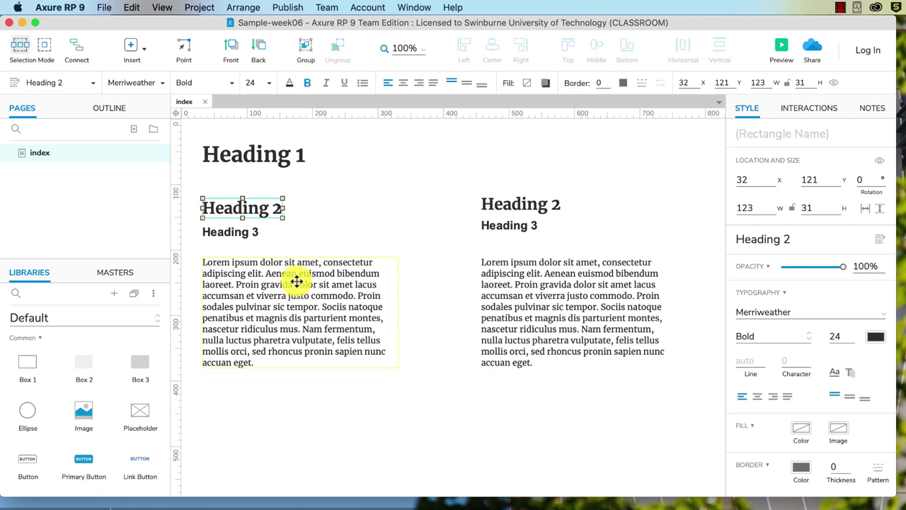
- Preview the index page locally in Safari
click(247, 233)
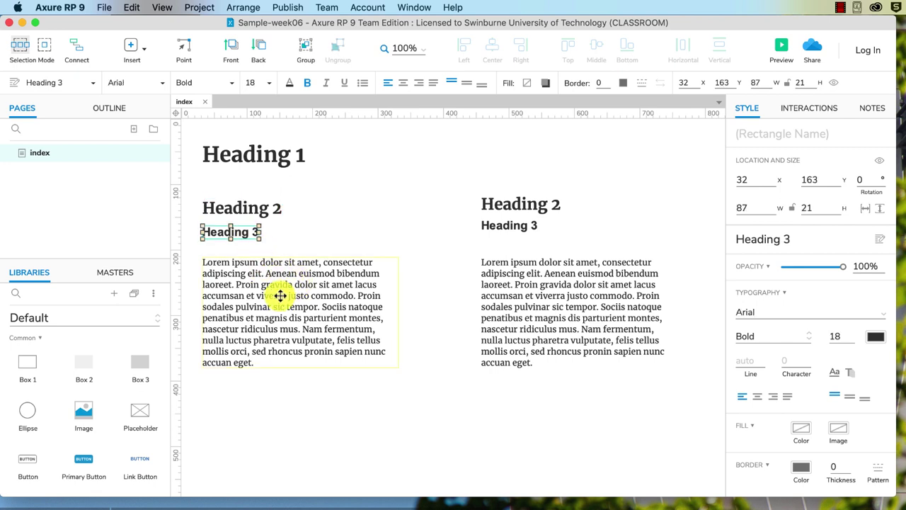
click(280, 296)
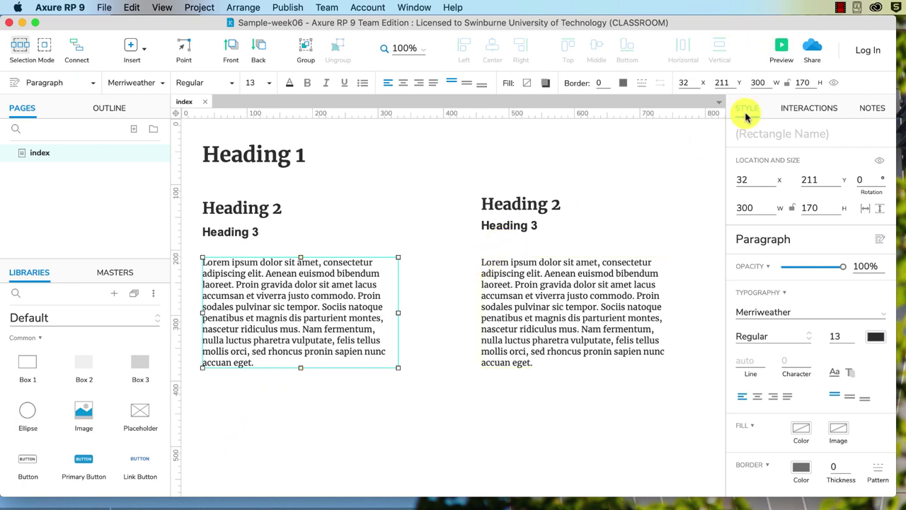
click(781, 48)
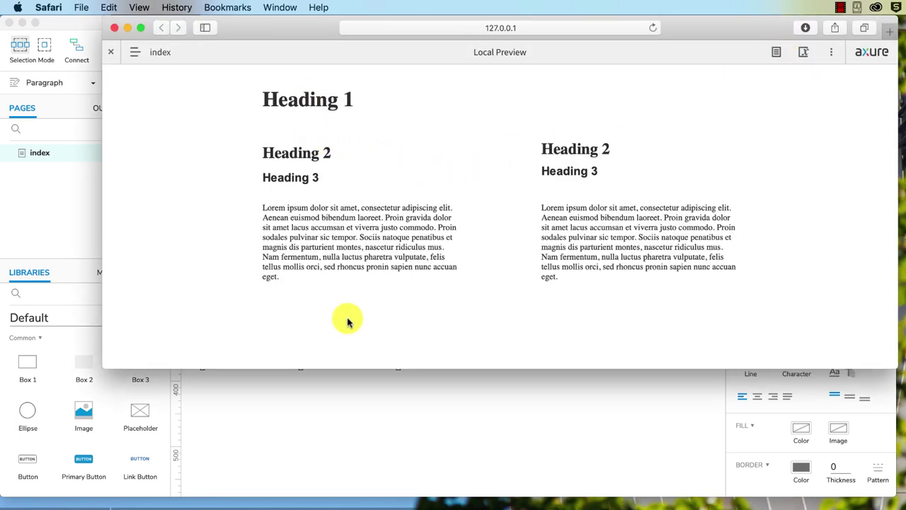
- Make the Safari preview window taller, then bring the Axure editor back to the front
drag(345, 366, 344, 494)
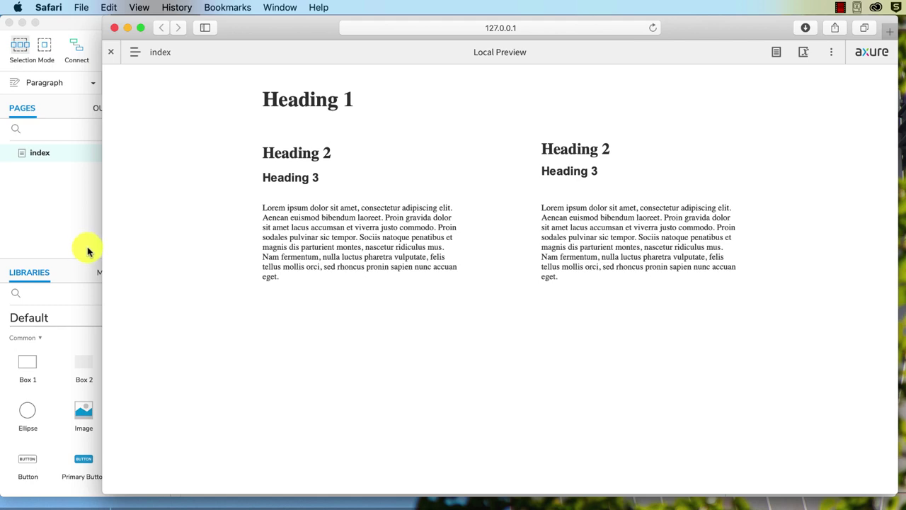
click(75, 267)
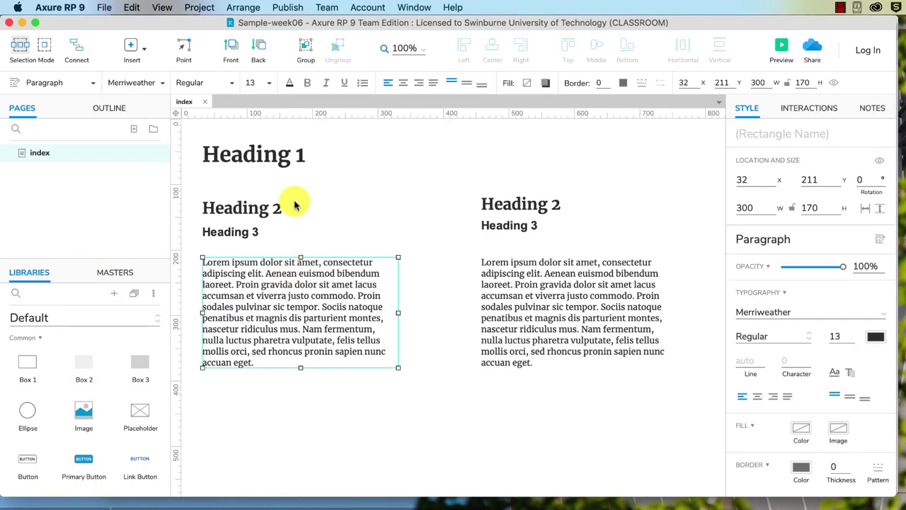
- Open the Generate HTML publish settings with their Fonts section showing
click(287, 8)
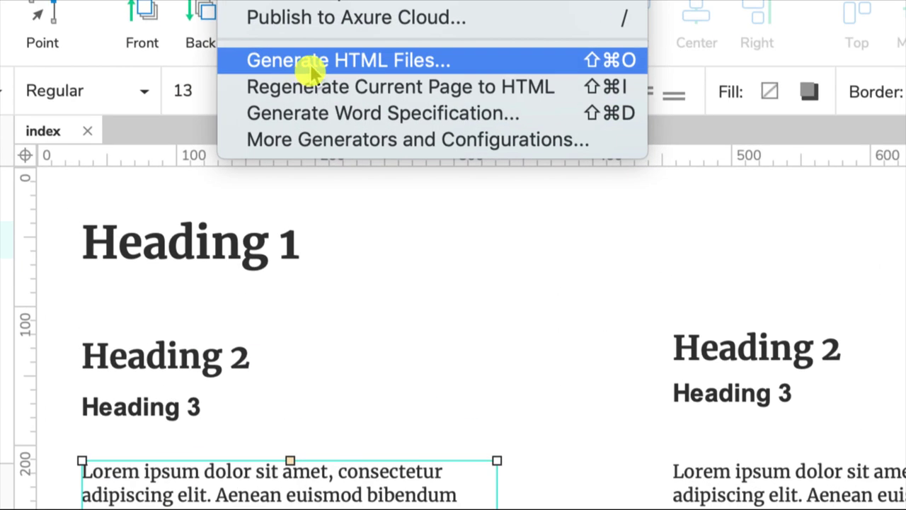
click(312, 67)
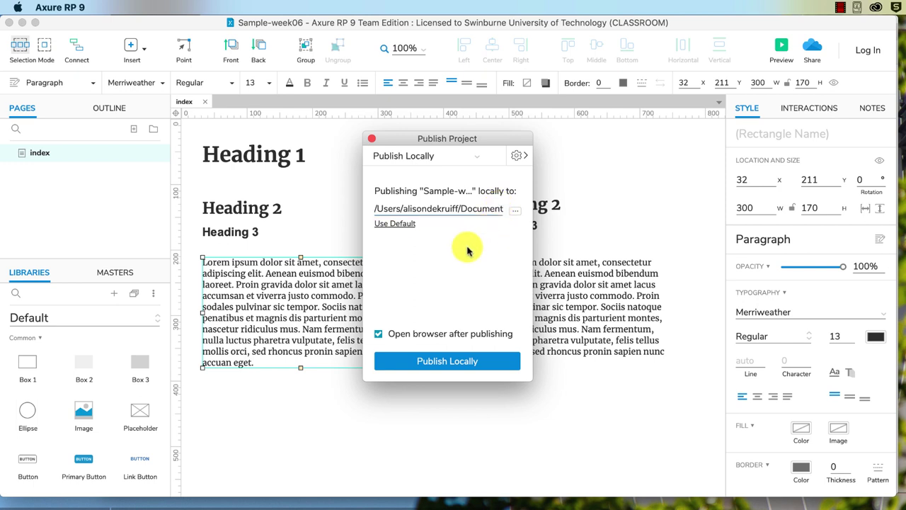
click(518, 157)
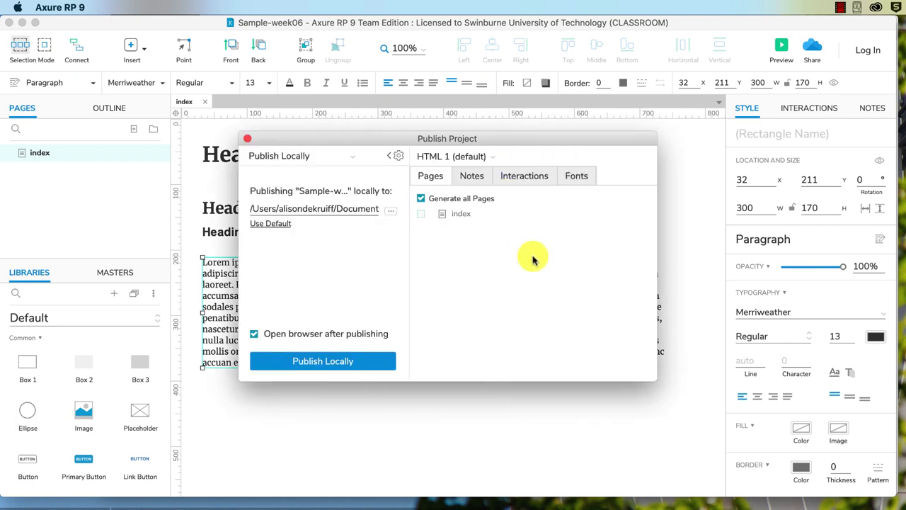
click(577, 178)
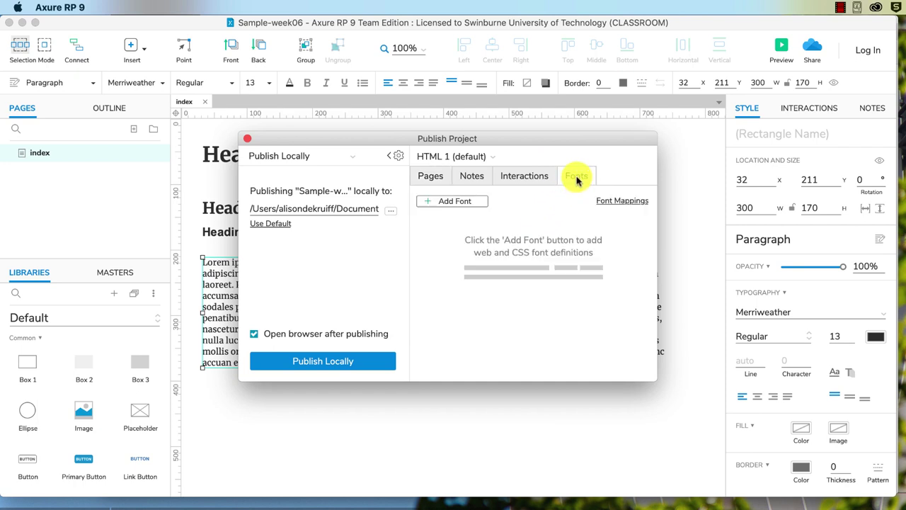
- Add a web font labelled Merriweather, keeping 'Link to .css'
click(438, 203)
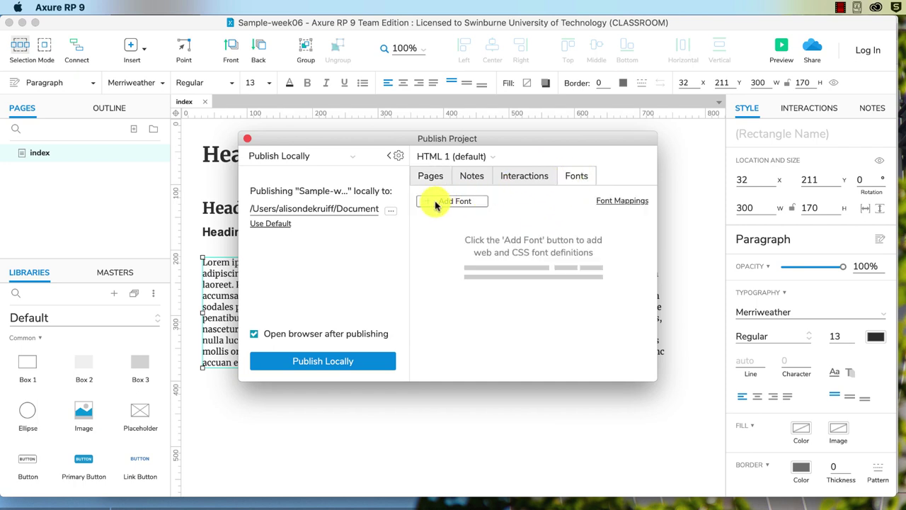
click(443, 249)
text(Merriweather)
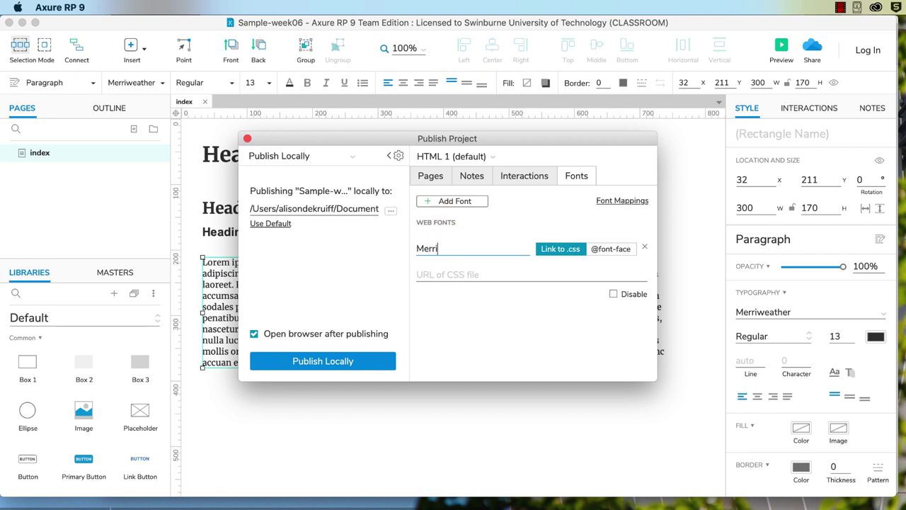
click(463, 274)
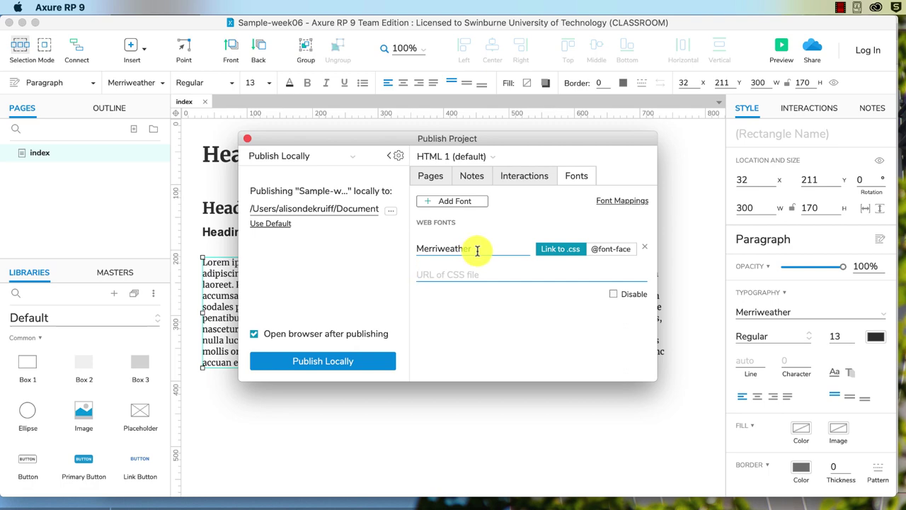
click(466, 272)
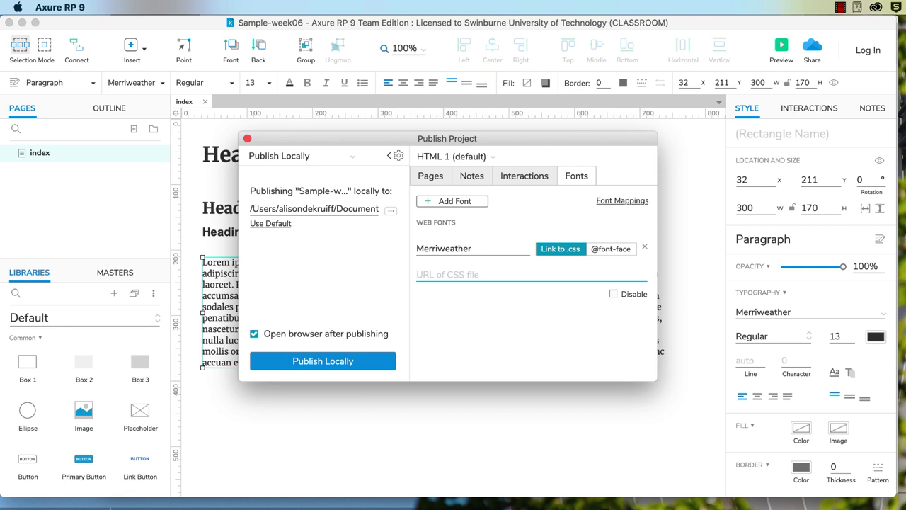
- Publish the project and go to Google Fonts in a new Safari tab
key(Return)
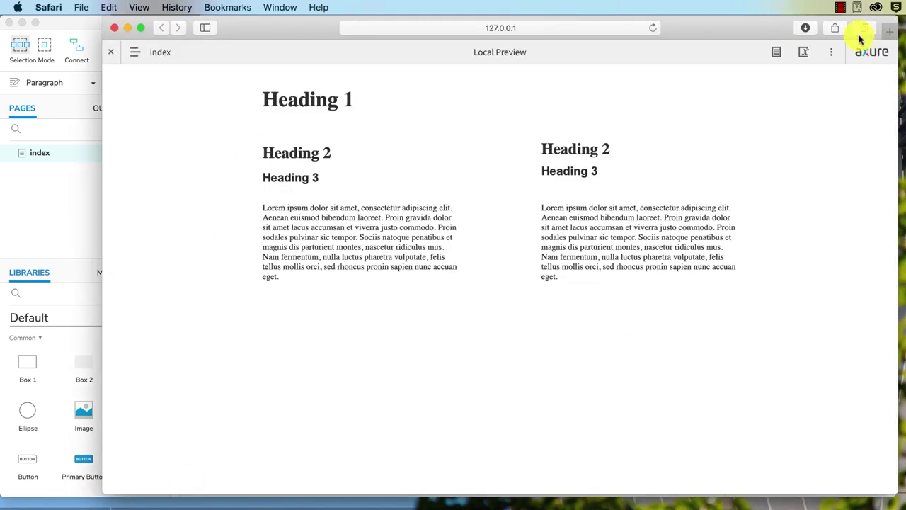
click(890, 29)
text(fonts)
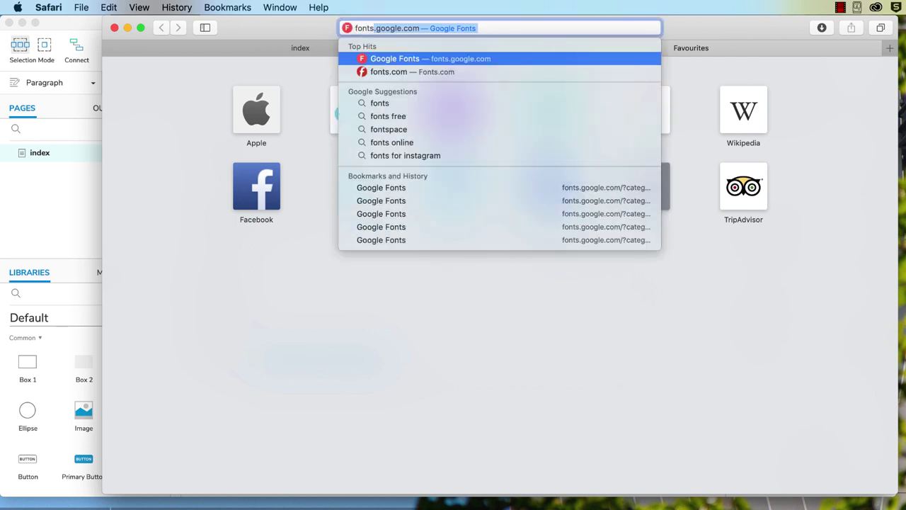
key(Return)
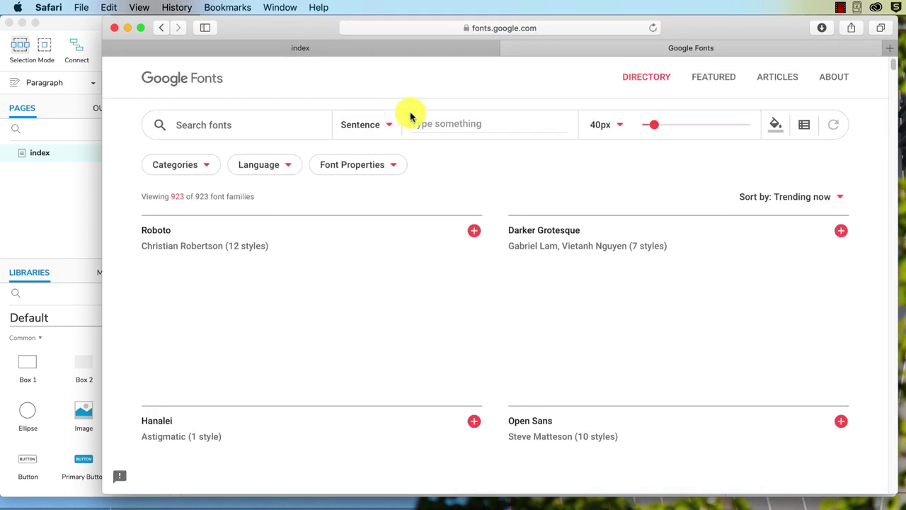
- Add the Merriweather family and select the stylesheet href URL from its embed code
click(234, 131)
text(merriweather)
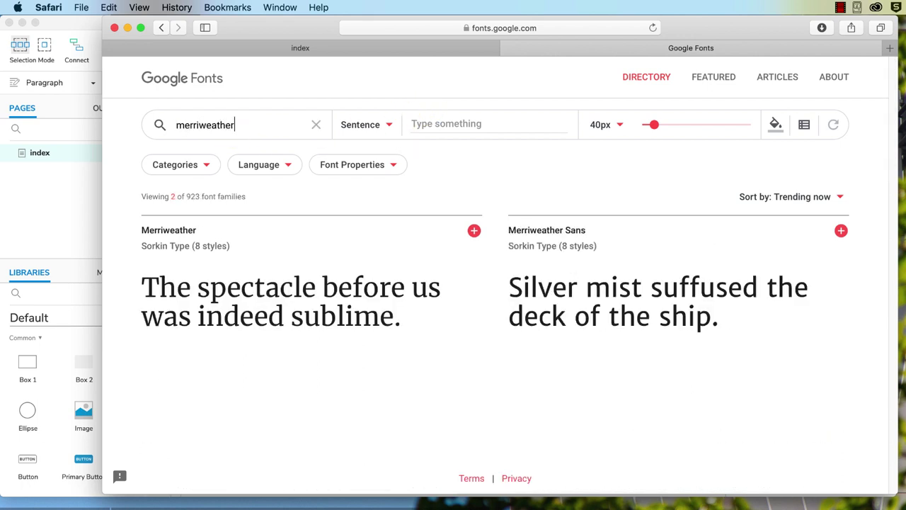
click(473, 230)
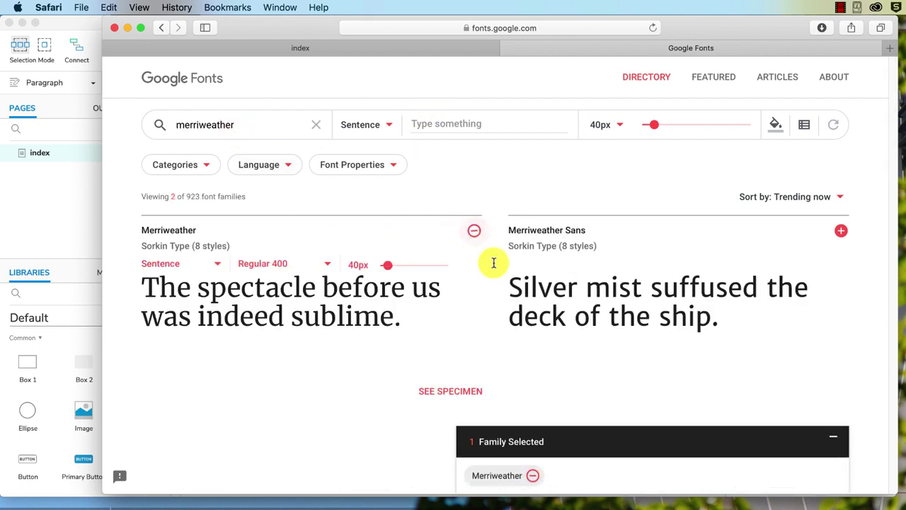
click(603, 473)
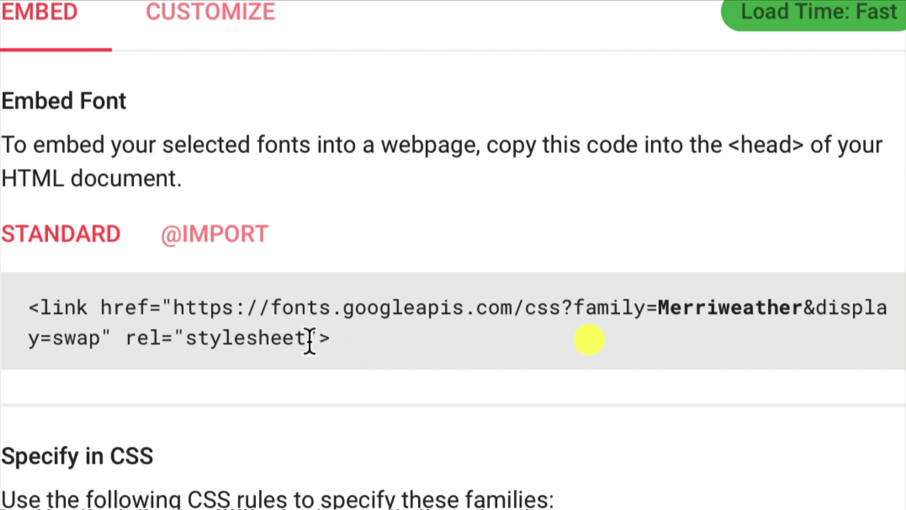
drag(306, 337, 177, 307)
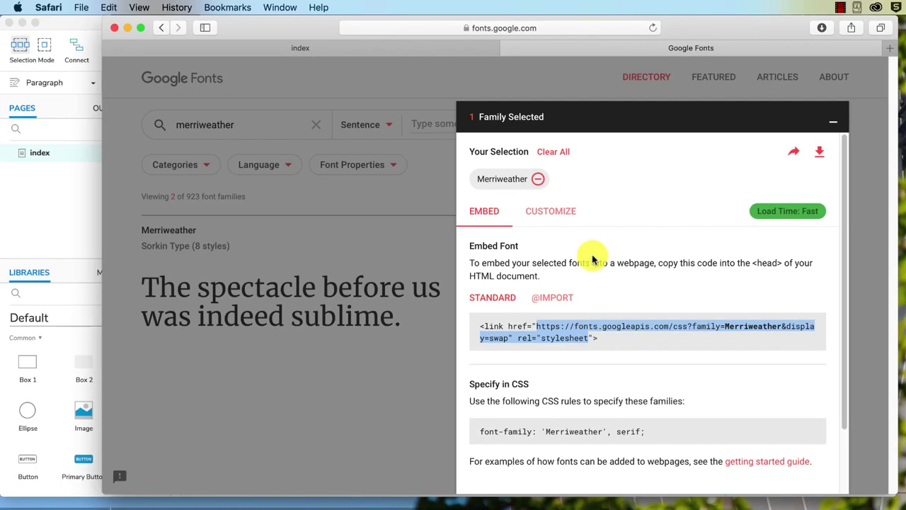
- Paste the Google Fonts stylesheet URL into Axure's 'URL of CSS file' field
key(super+Tab)
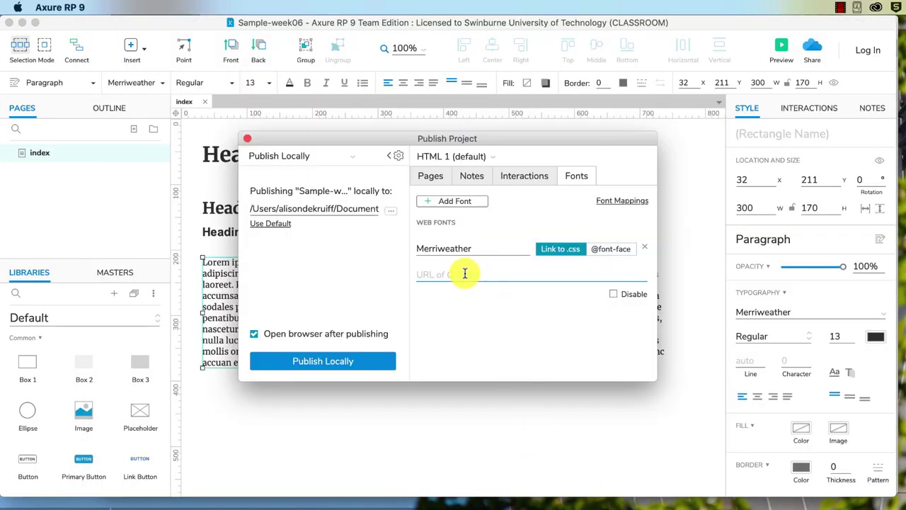
key(super+v)
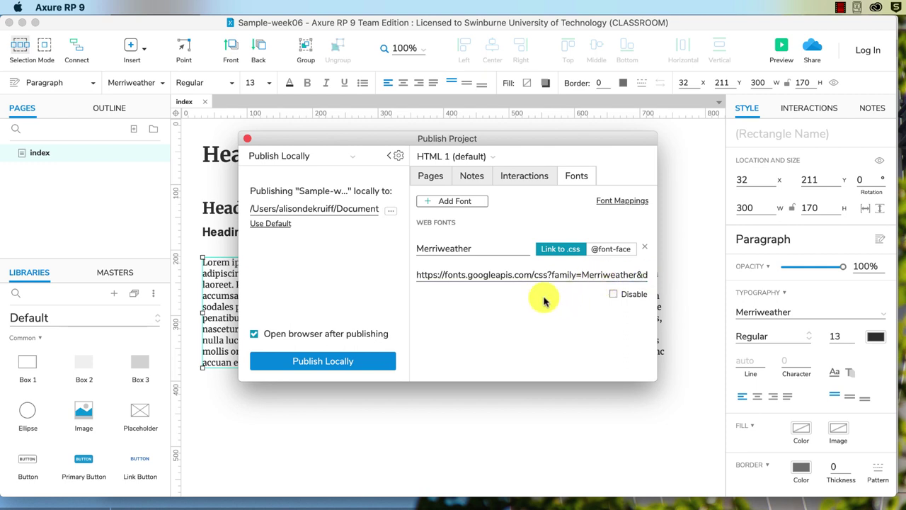
- Add a font mapping from Merriweather to the Merriweather font family
click(623, 201)
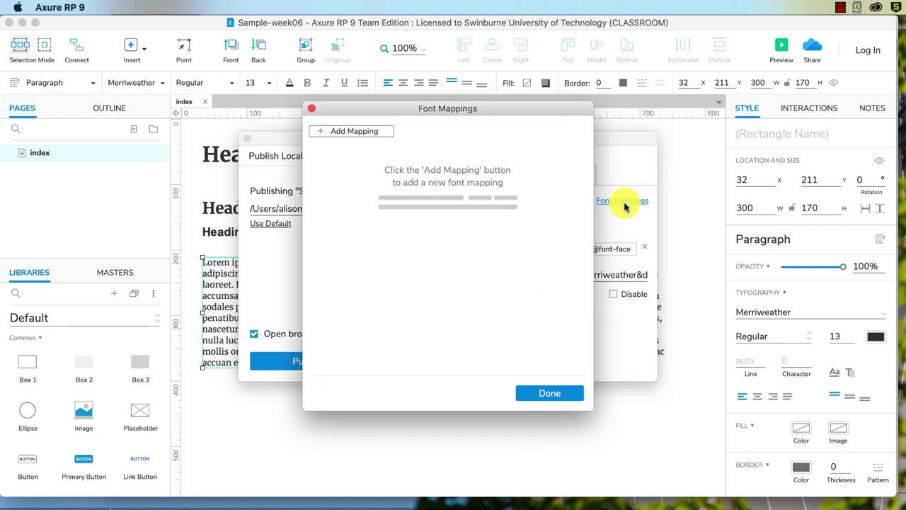
click(330, 132)
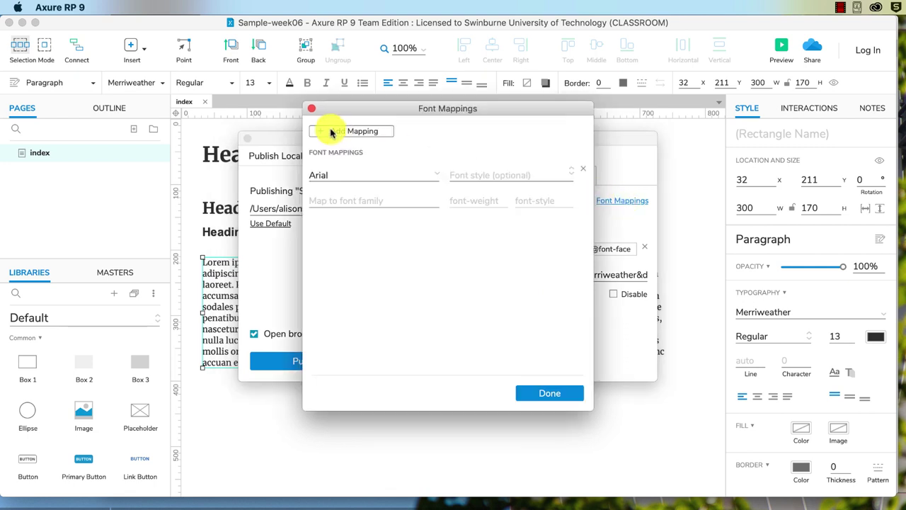
click(435, 176)
scroll(425, 364, down, 15)
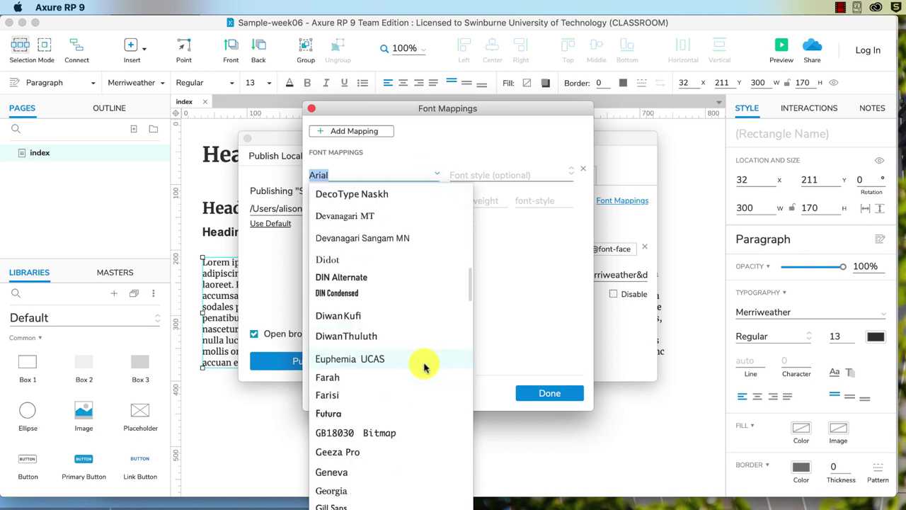
scroll(425, 367, down, 20)
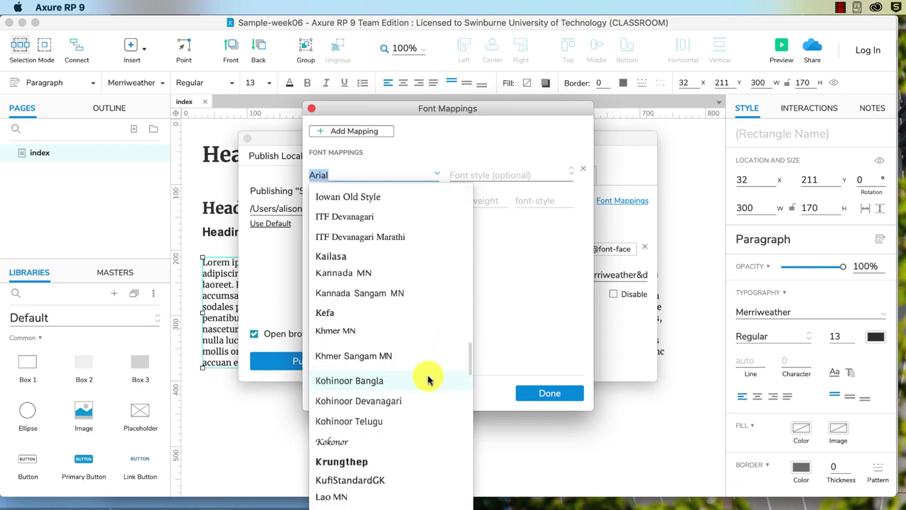
scroll(427, 381, down, 5)
click(400, 429)
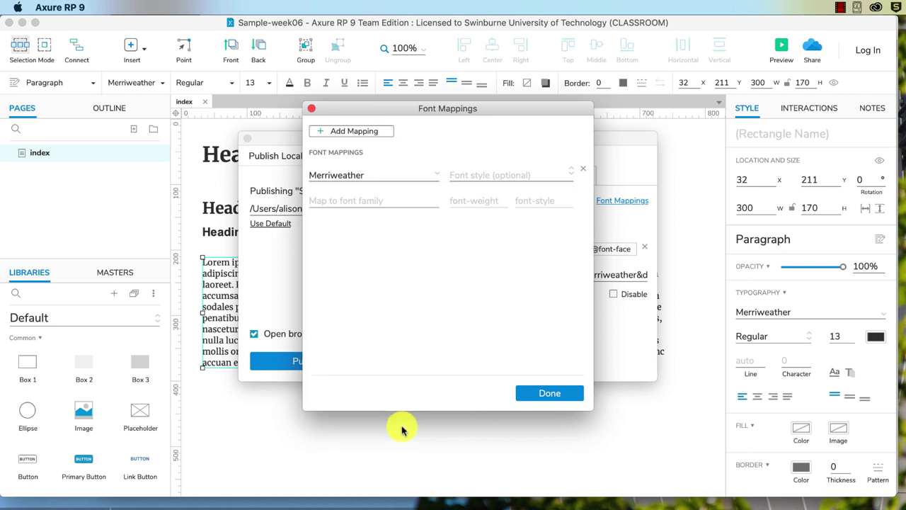
click(374, 201)
text(Merriweather)
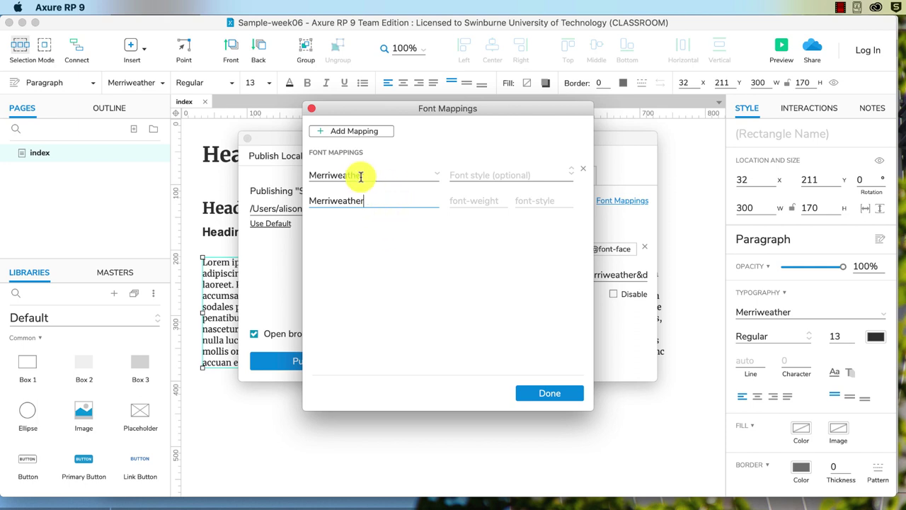
click(407, 244)
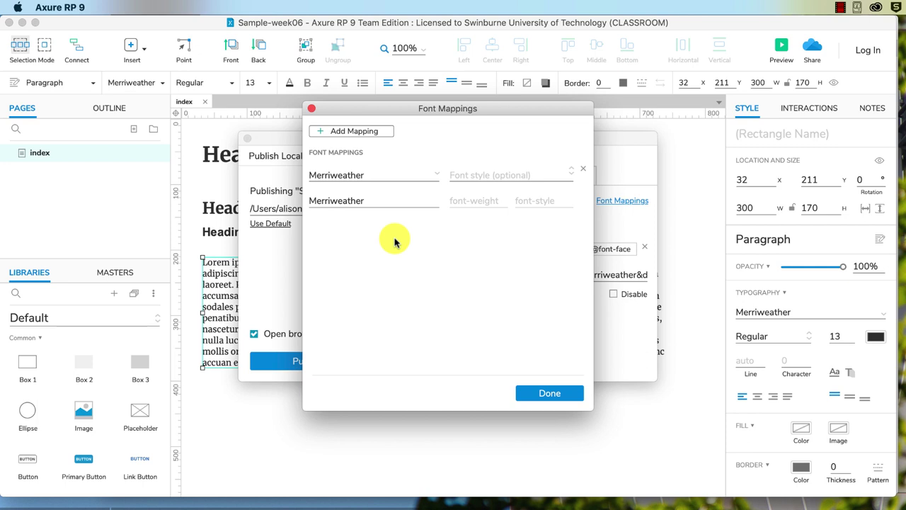
- Confirm the font mappings, then shift the Publish Project dialog aside and back
click(542, 392)
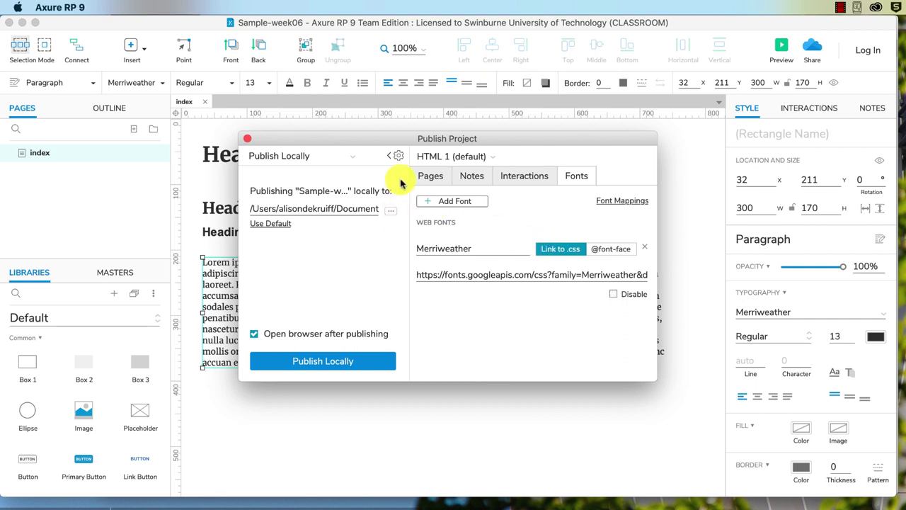
drag(333, 139, 561, 144)
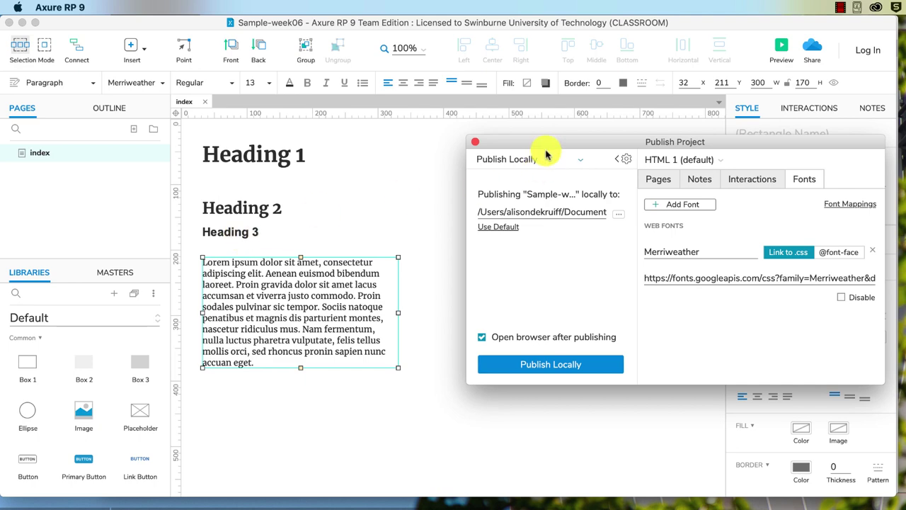
drag(555, 141, 307, 117)
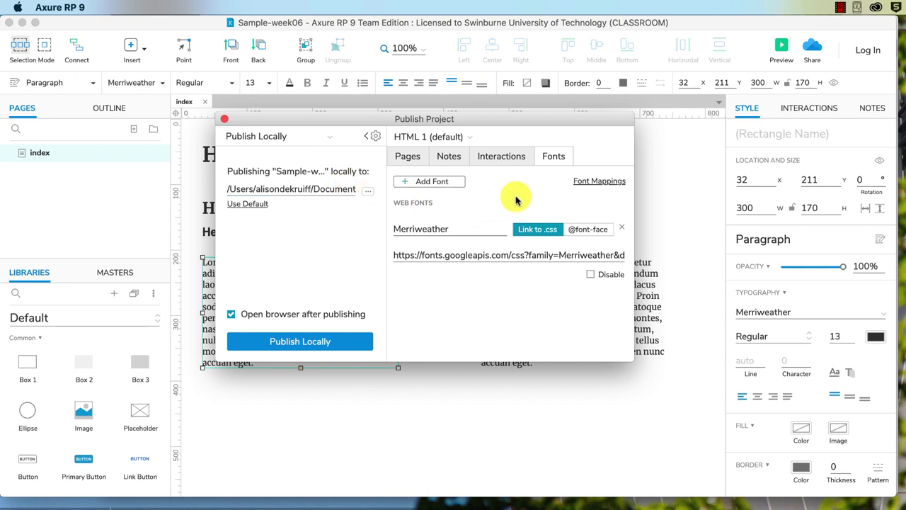
- Add a second font mapping that maps Arial to Merriweather and confirm it
click(586, 182)
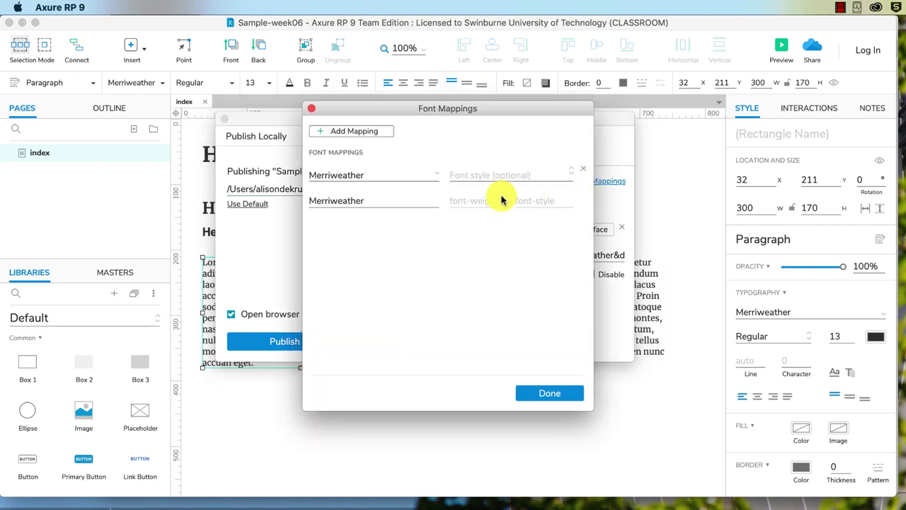
click(340, 133)
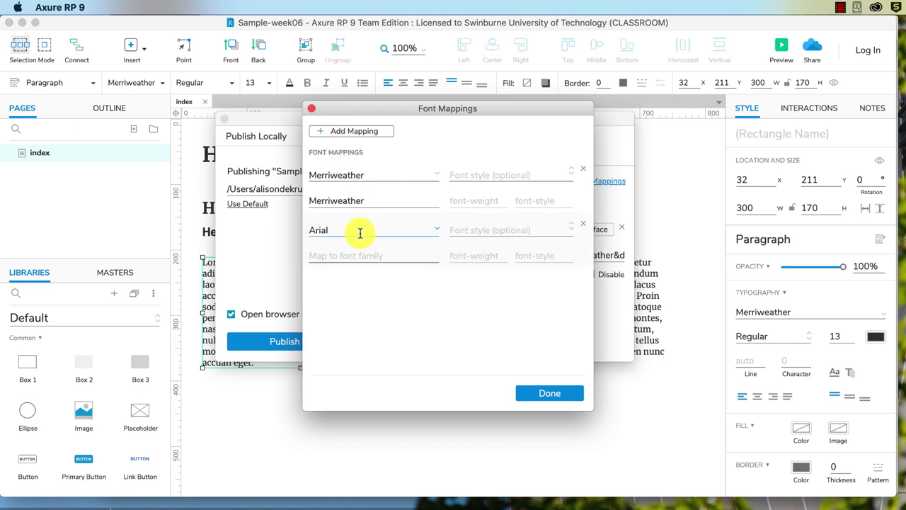
click(320, 232)
text(Arial)
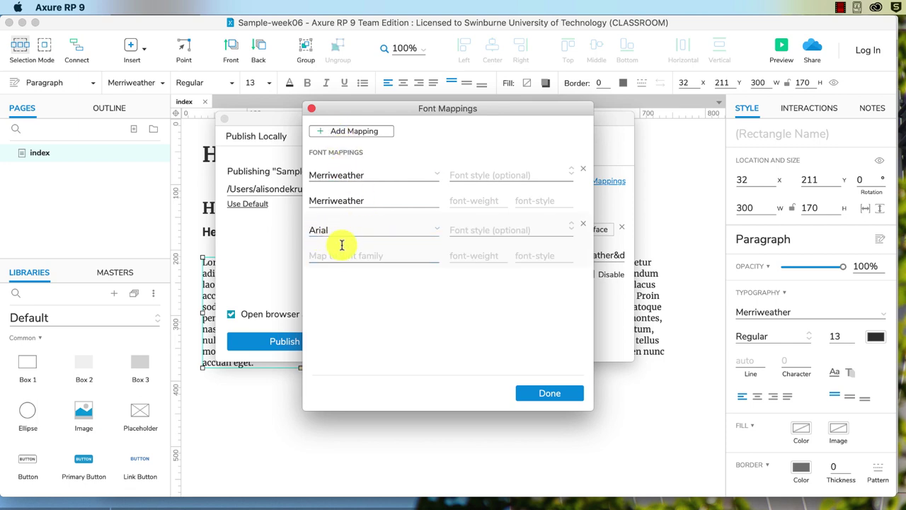
click(344, 256)
text(Merriweather)
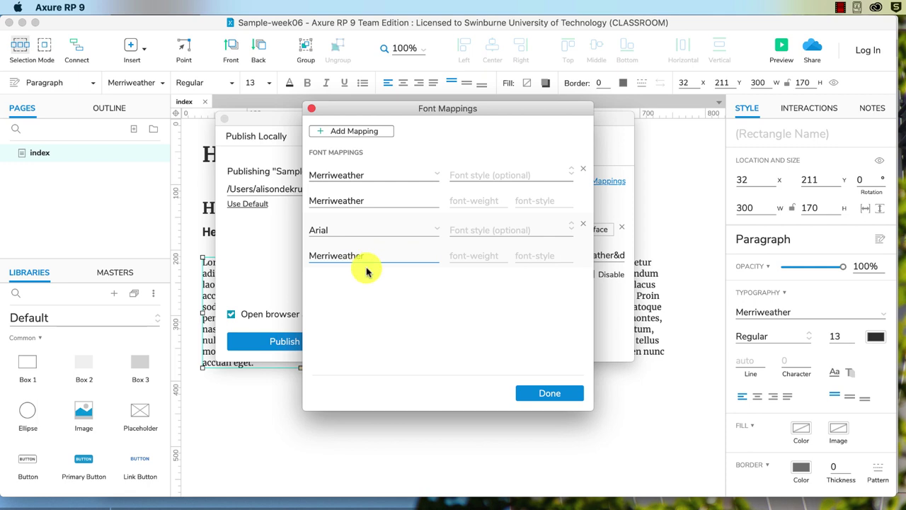
click(549, 393)
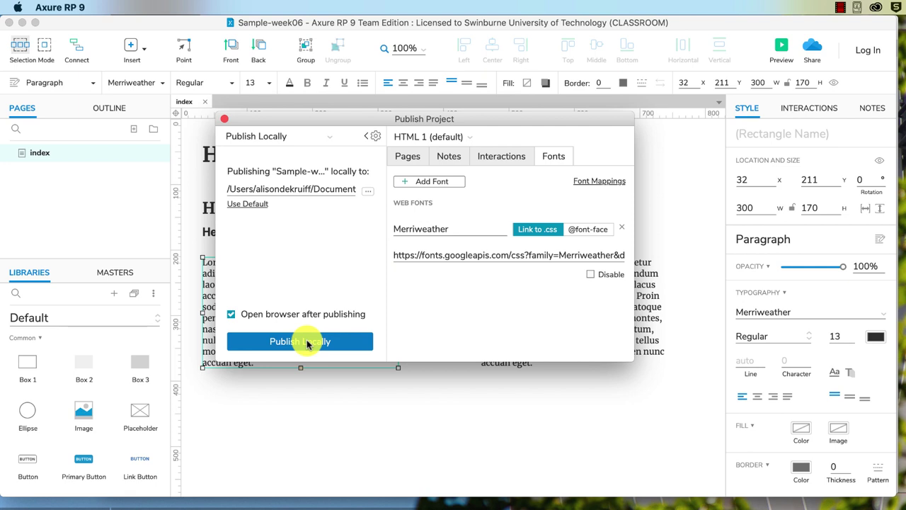
- Close the publish settings and preview the index page in Safari at 127.0.0.1
click(224, 118)
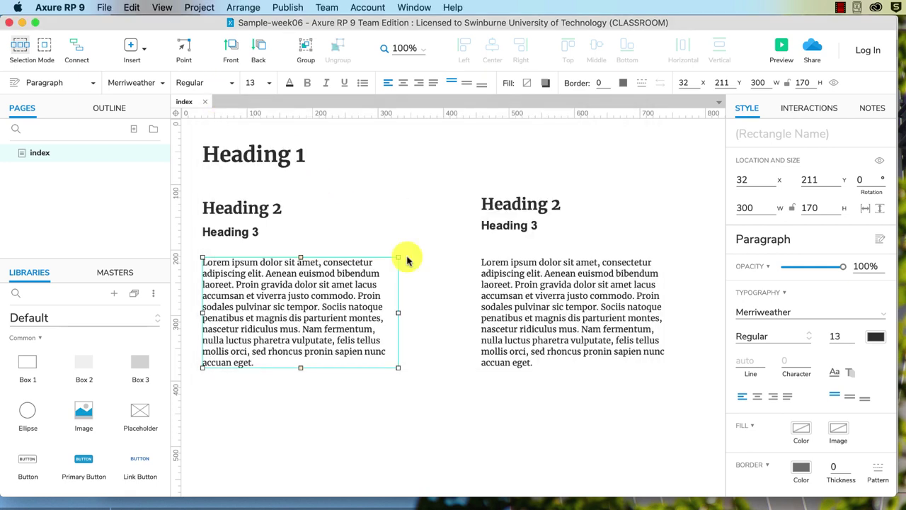
click(779, 47)
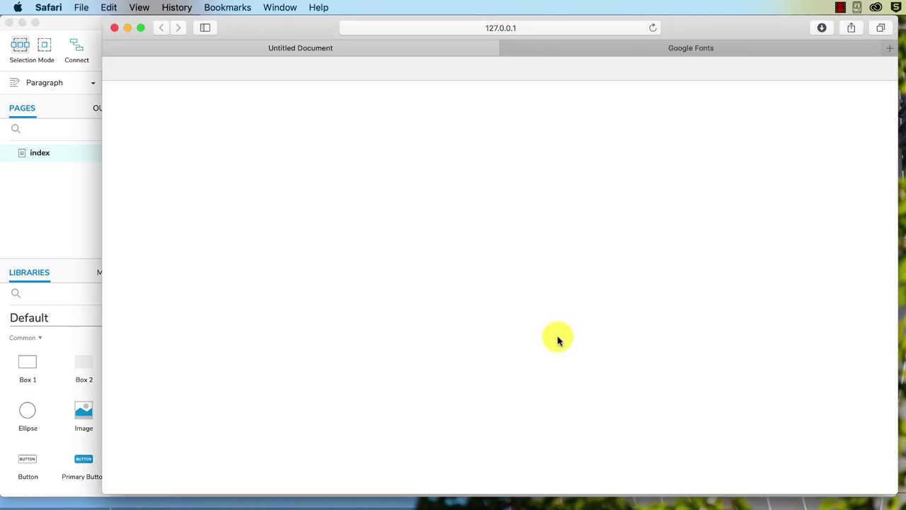